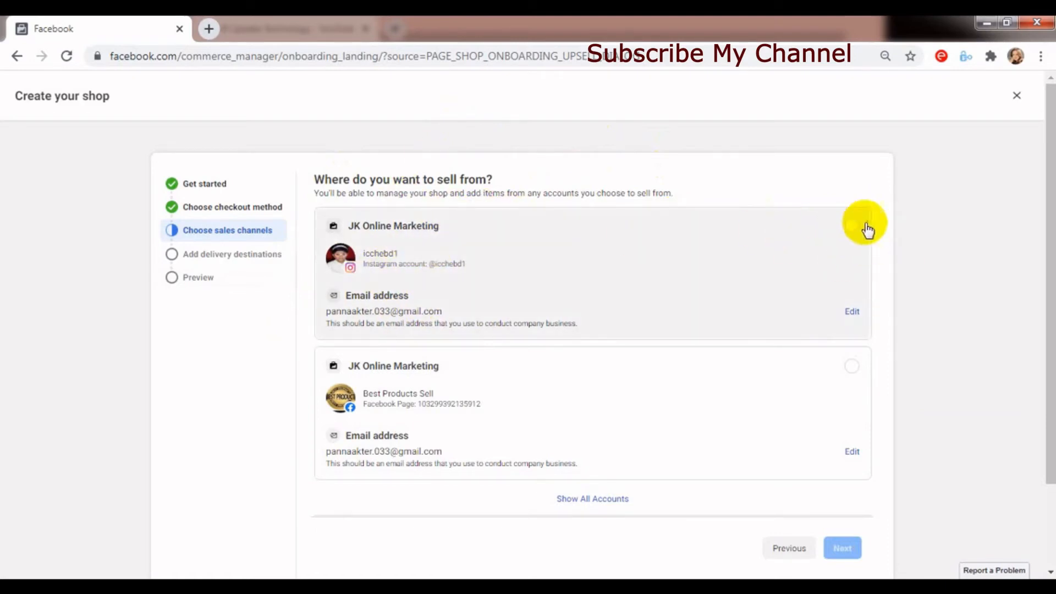
- Choose the JK Online Marketing Instagram account as the sales channel and submit the blog's web address as the selling site
left_click(851, 226)
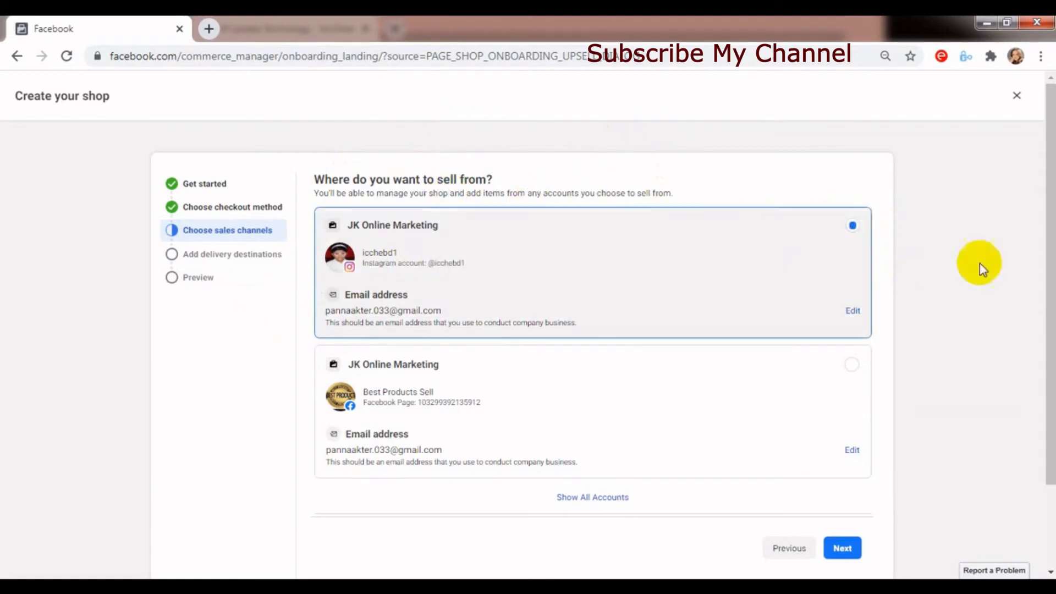
left_click(842, 547)
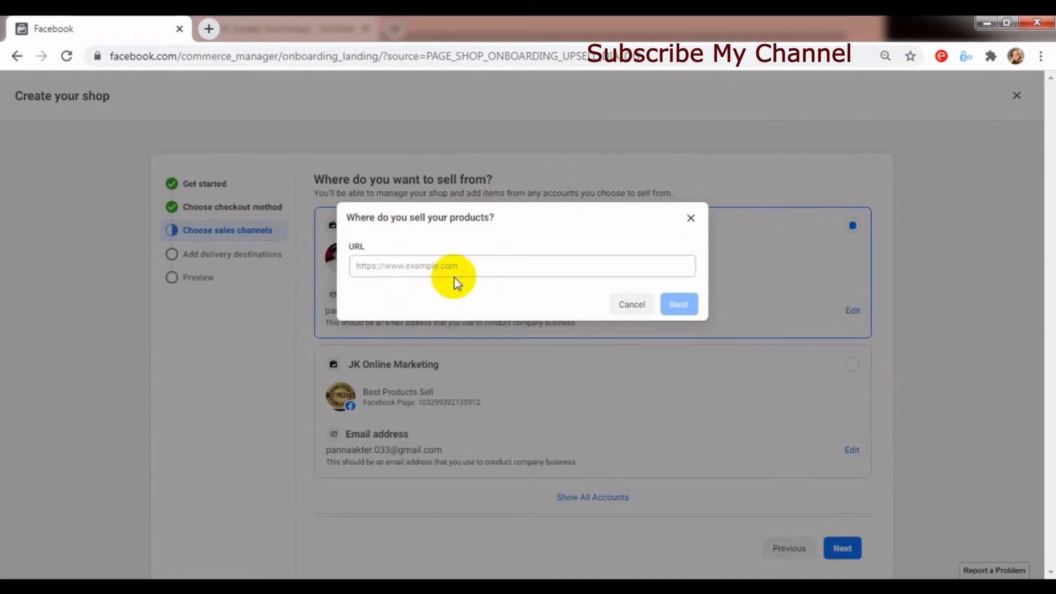
left_click(413, 268)
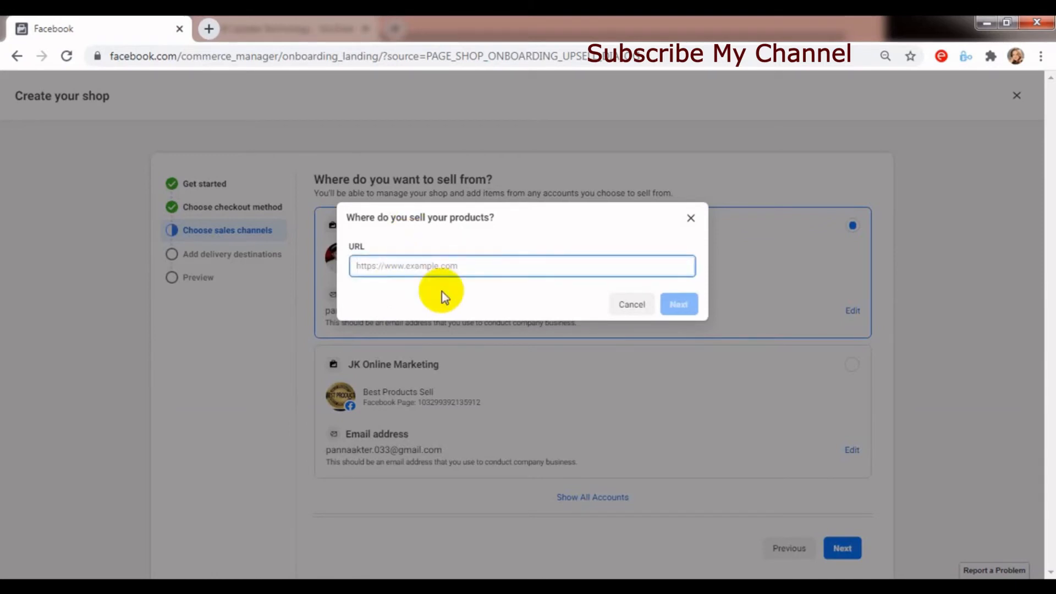
type("https://jasimkhandaker.blogspot.com")
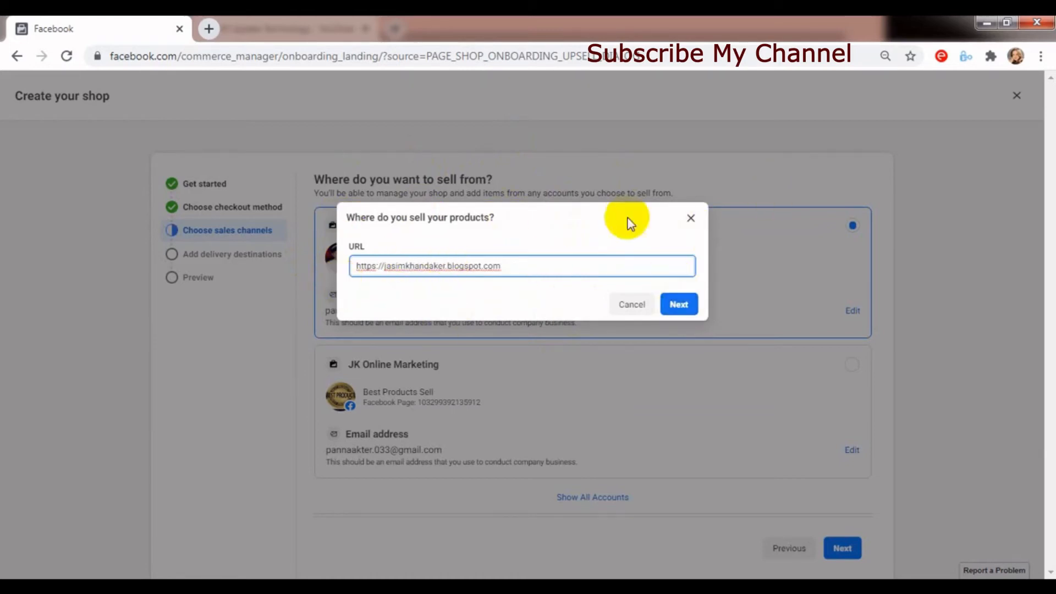
left_click(679, 305)
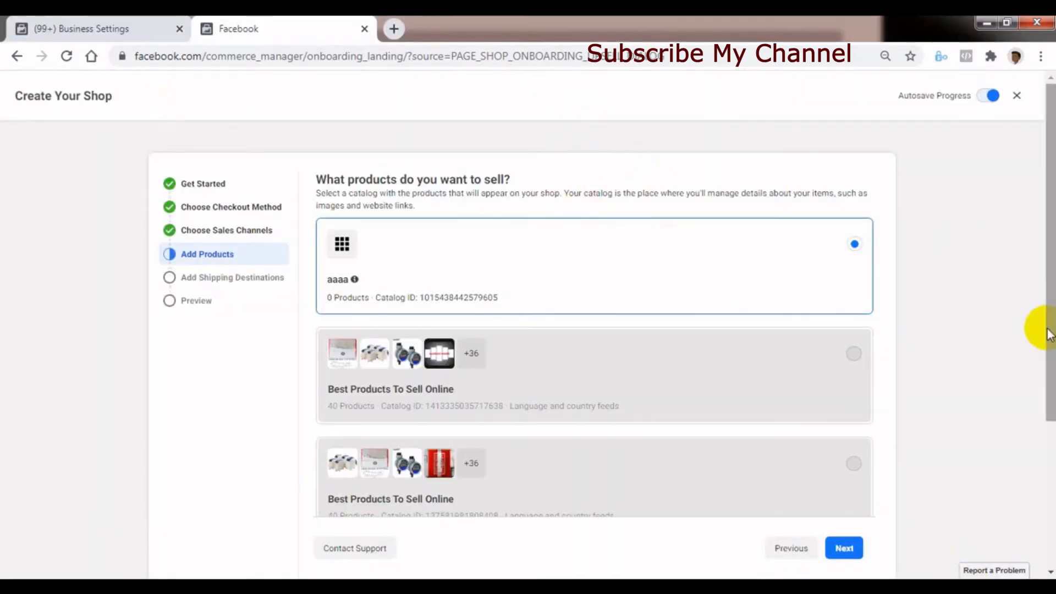
left_click_drag(1044, 330, 1043, 282)
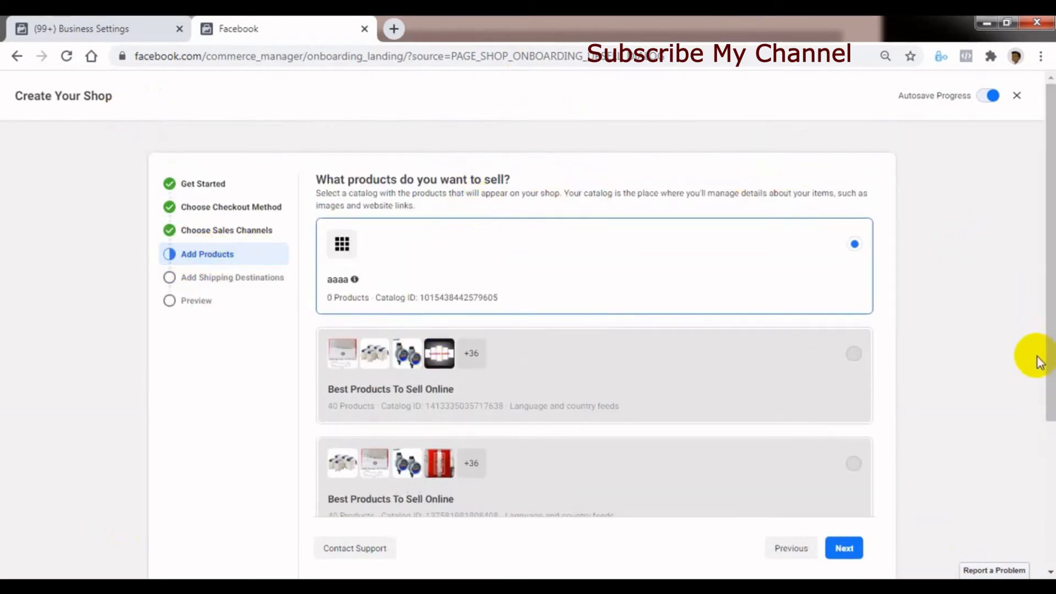
left_click_drag(1049, 363, 1050, 301)
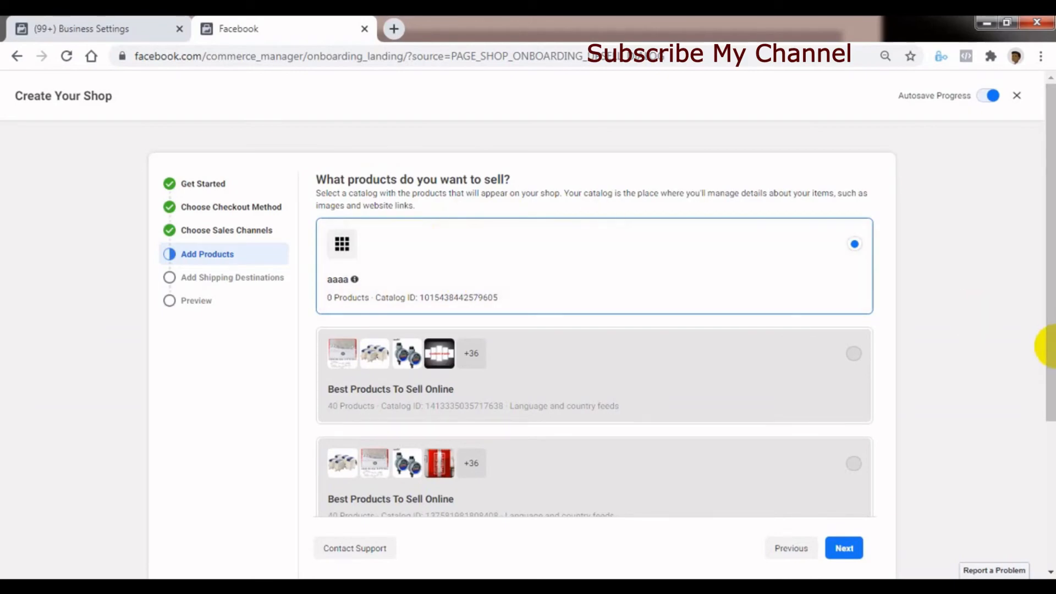
left_click_drag(1050, 363, 1039, 502)
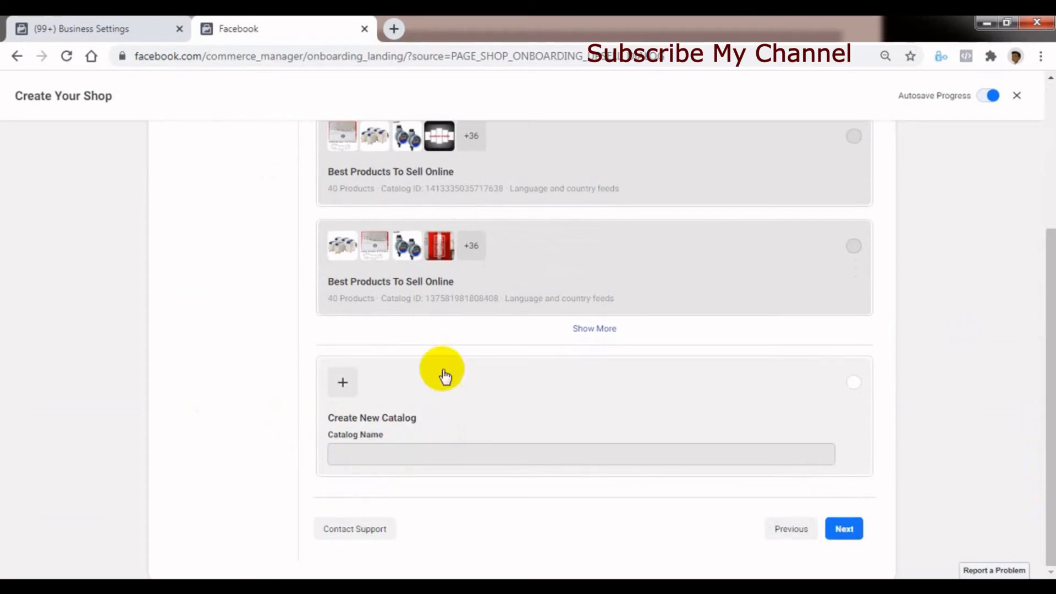
left_click(849, 388)
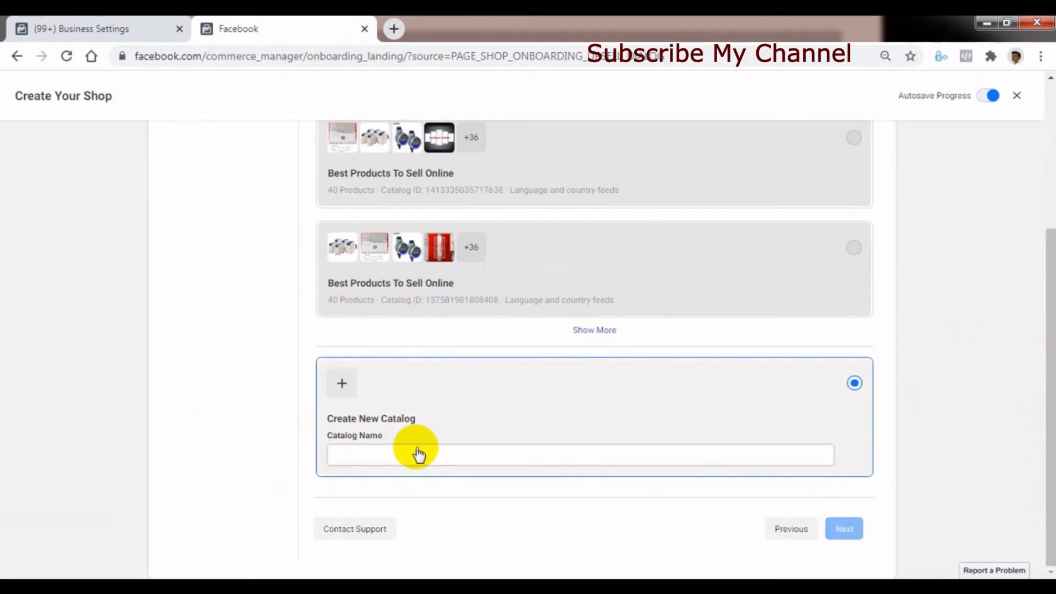
left_click(372, 449)
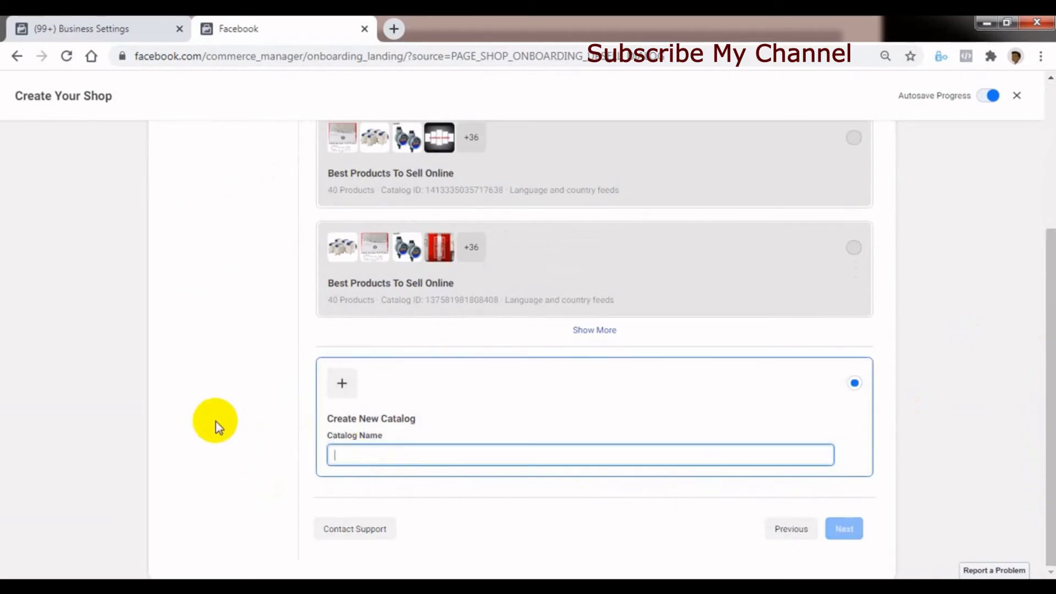
type("mmmmm")
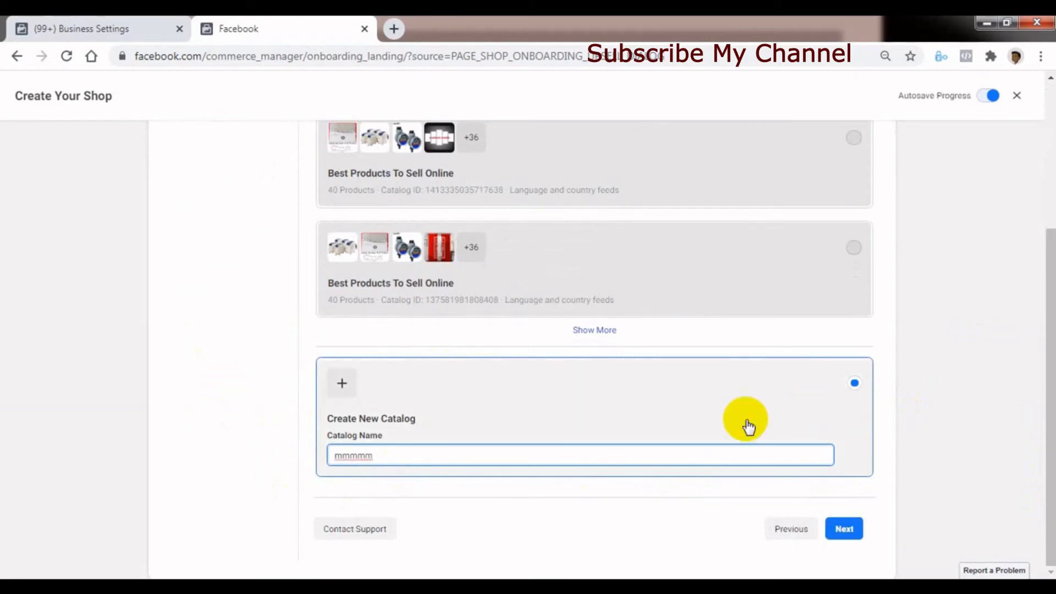
left_click(844, 529)
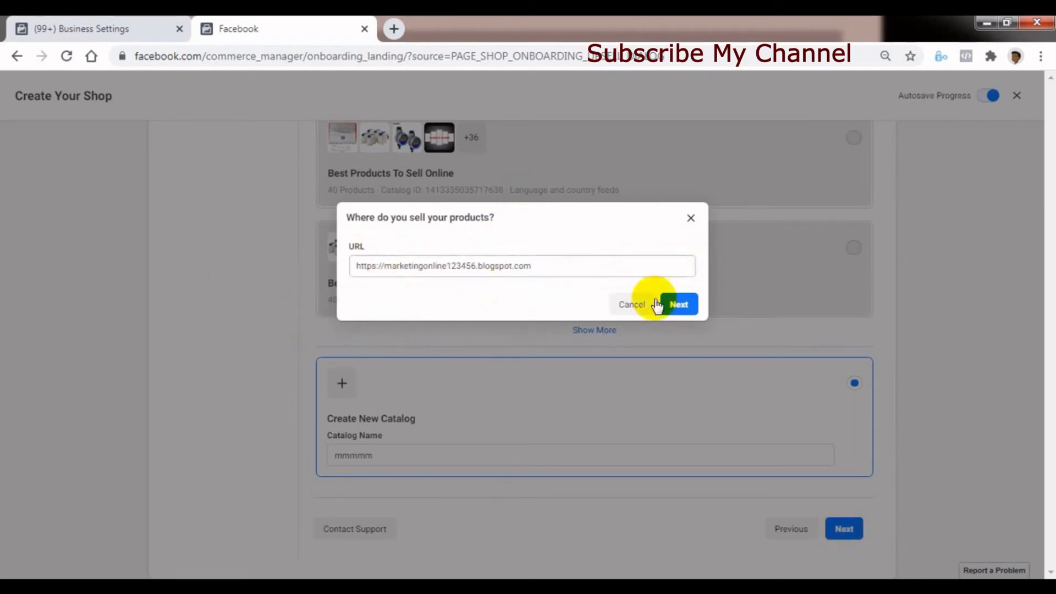
left_click(685, 306)
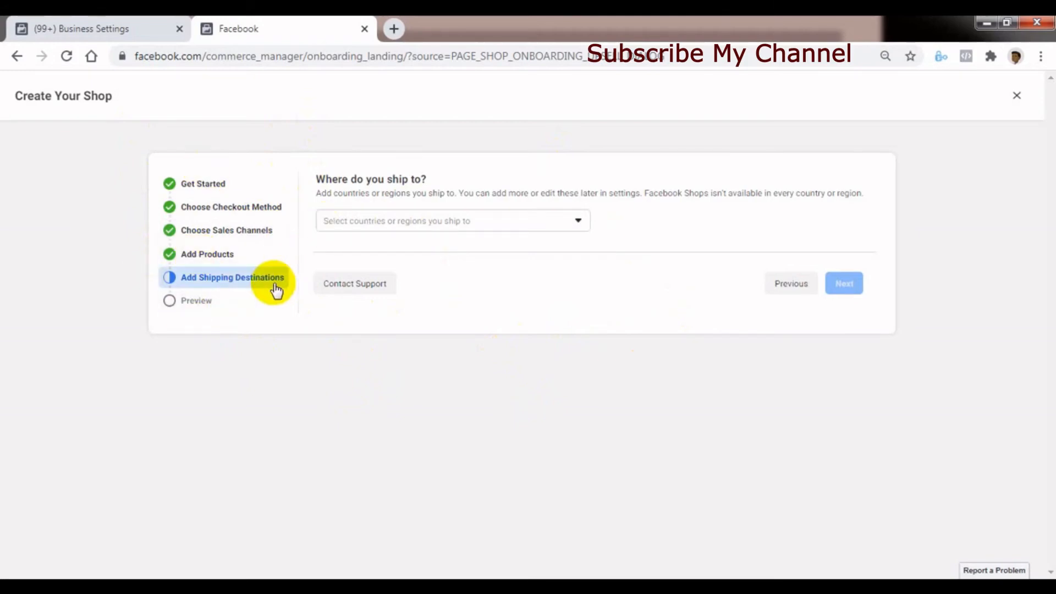
- Set the shipping destinations to Bangladesh, Denmark, Germany and Greece and continue to the shop preview
left_click(539, 225)
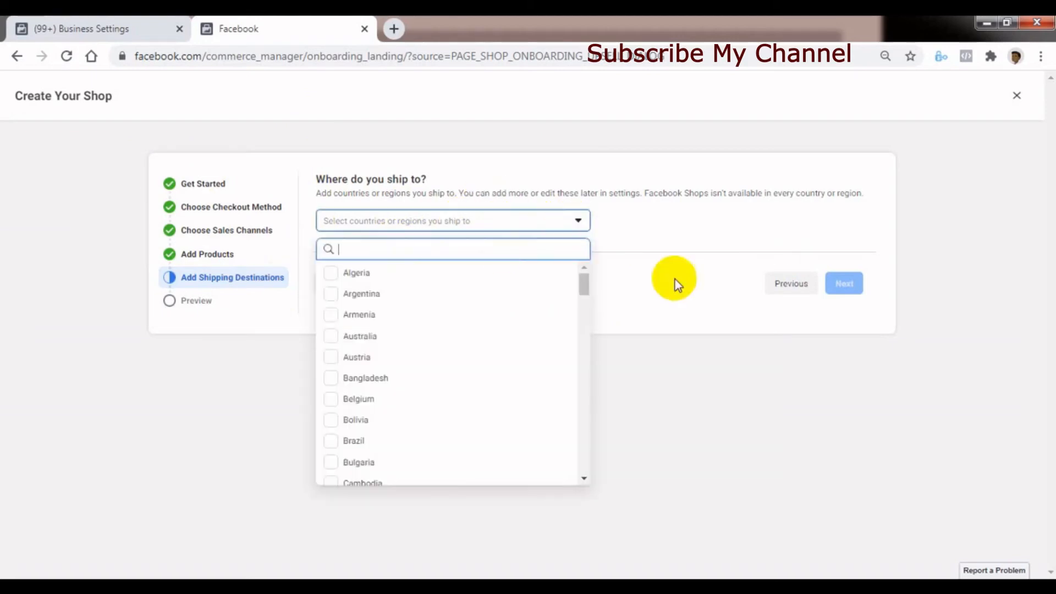
left_click(660, 296)
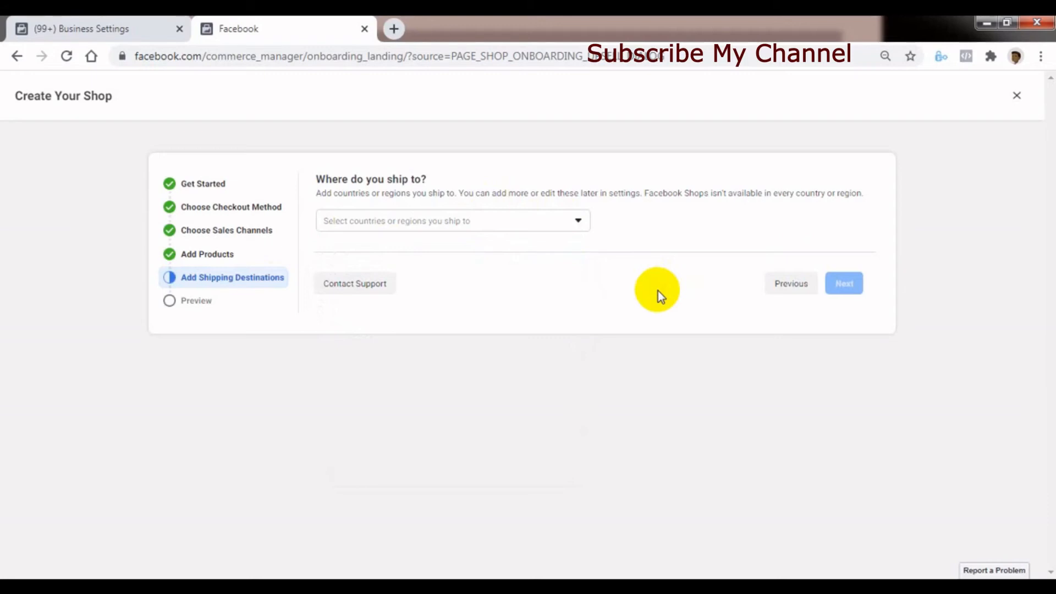
left_click(578, 223)
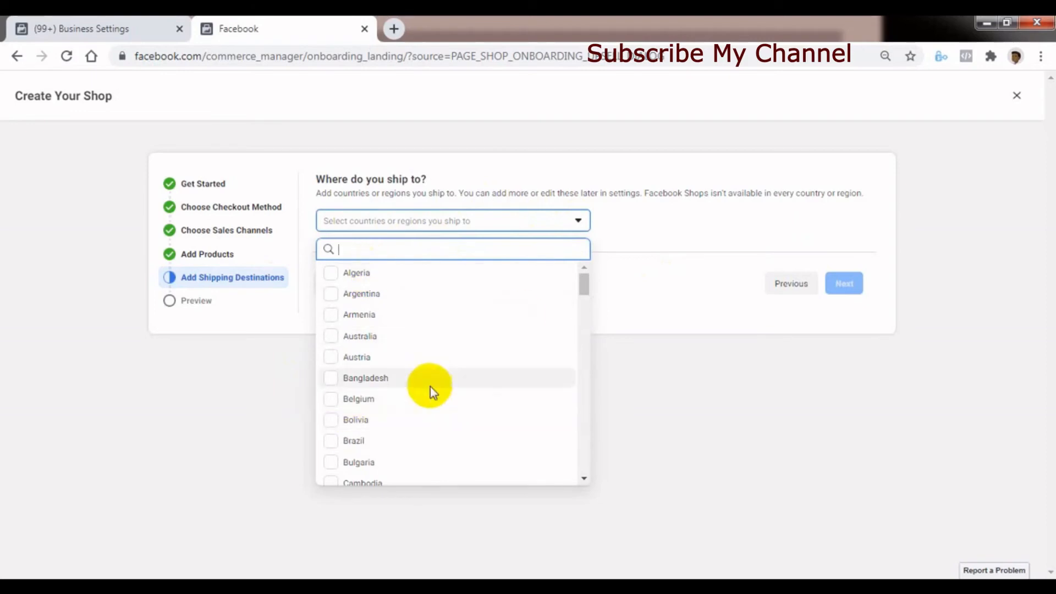
left_click(333, 378)
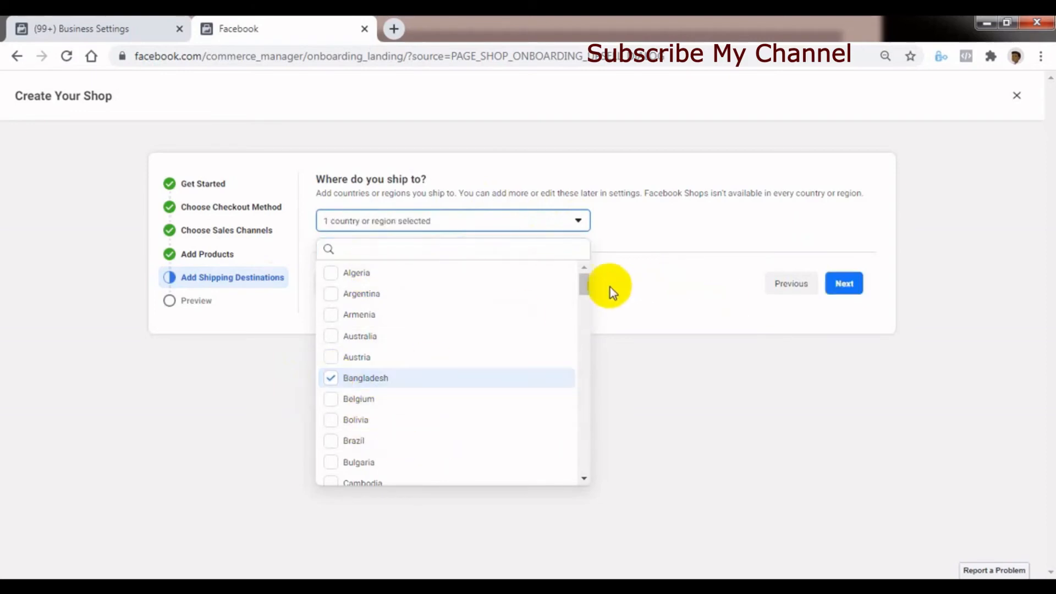
left_click_drag(583, 287, 584, 327)
left_click(331, 437)
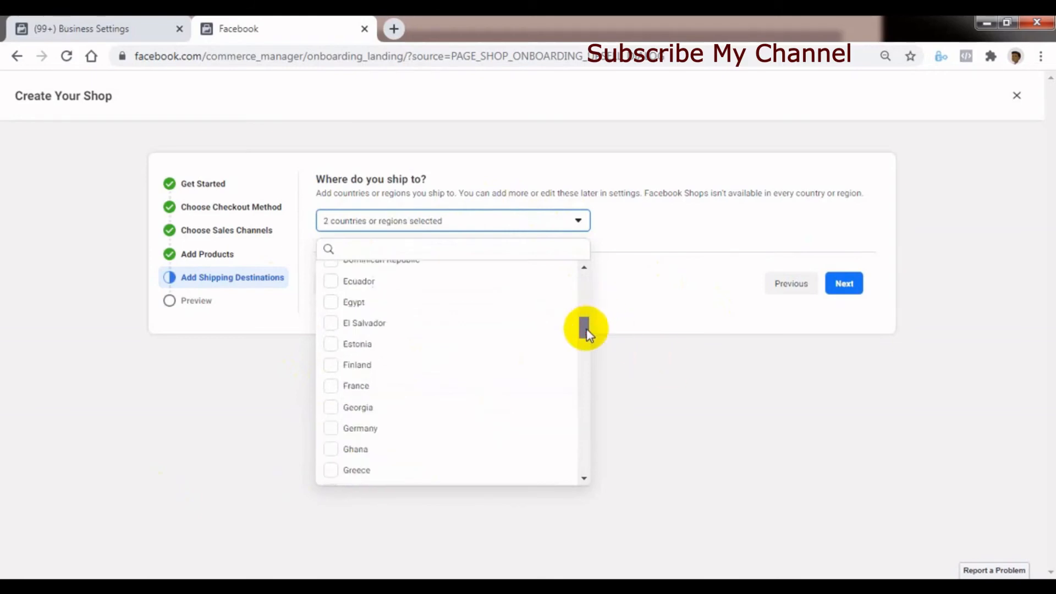
left_click(331, 430)
left_click(332, 470)
left_click(682, 399)
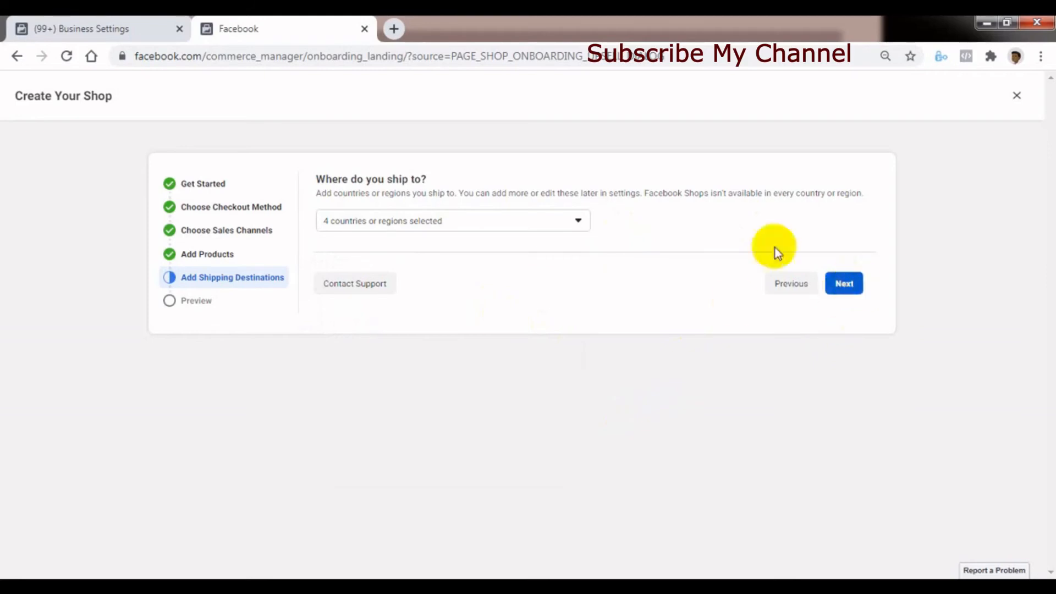
left_click(844, 284)
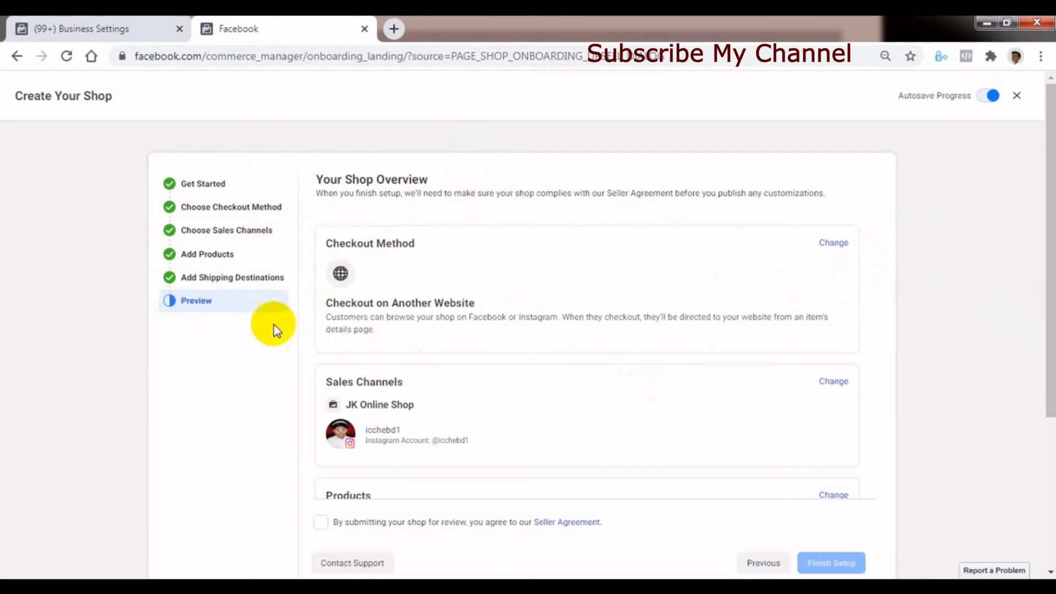
- Review the shop overview, accept the Seller Agreement and dismiss the browser notification
left_click_drag(1039, 349, 1044, 507)
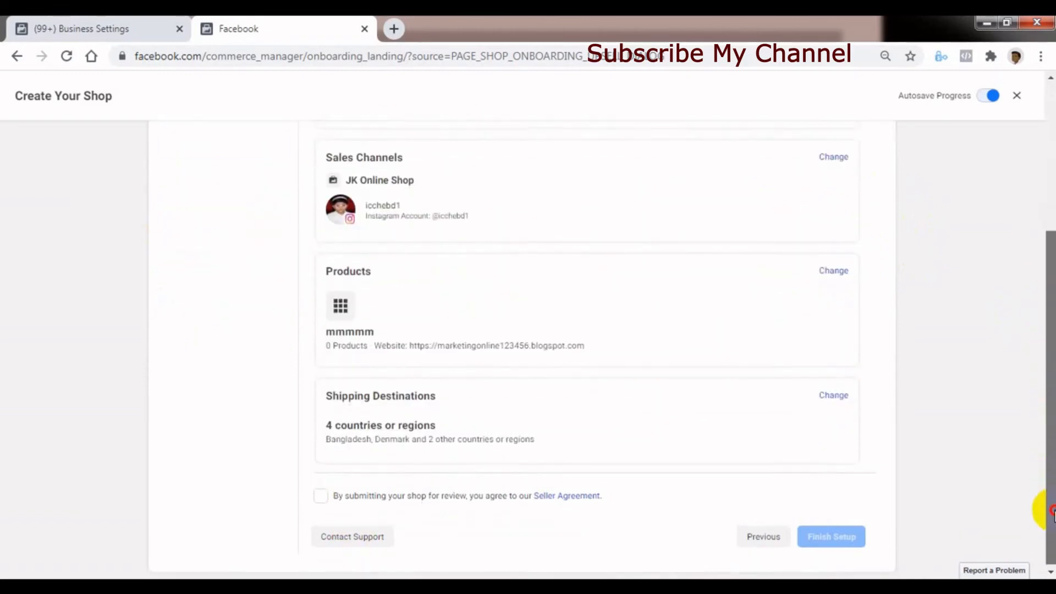
left_click_drag(1047, 454, 1039, 306)
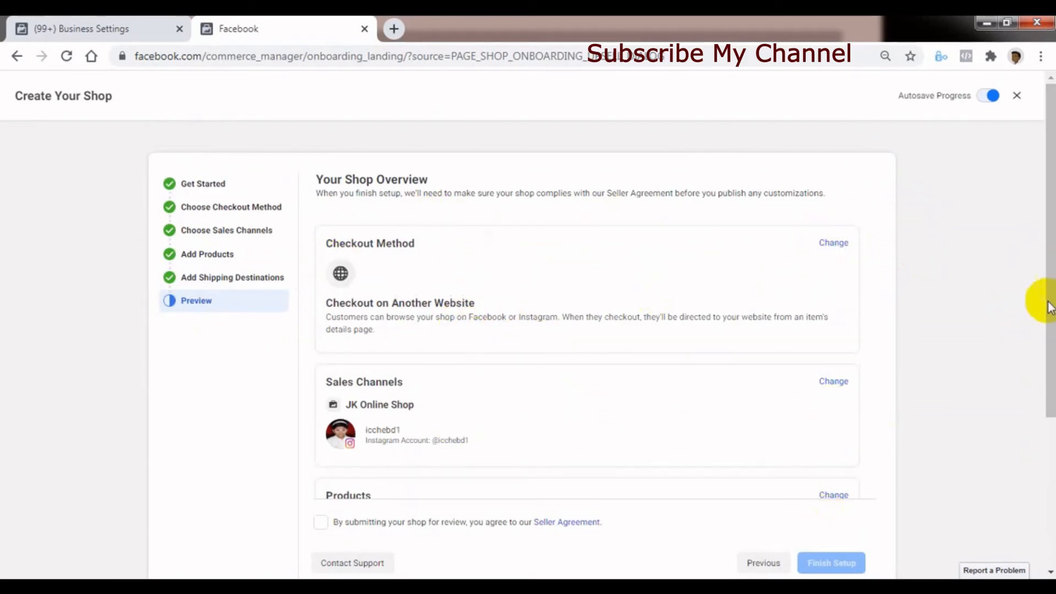
left_click_drag(1045, 358, 1043, 464)
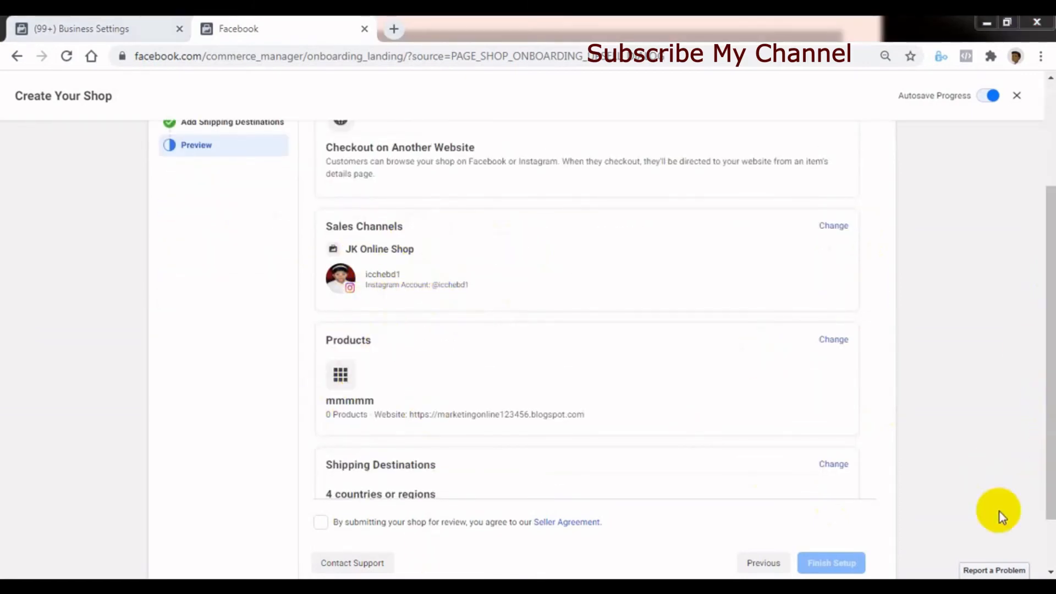
left_click_drag(1048, 500, 1030, 553)
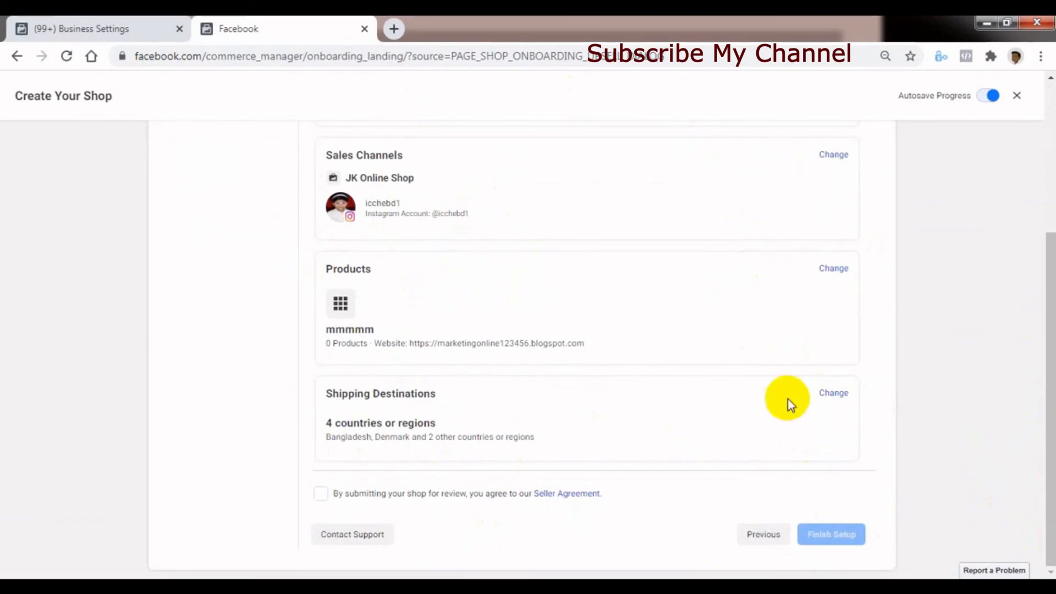
left_click_drag(1046, 464, 1047, 495)
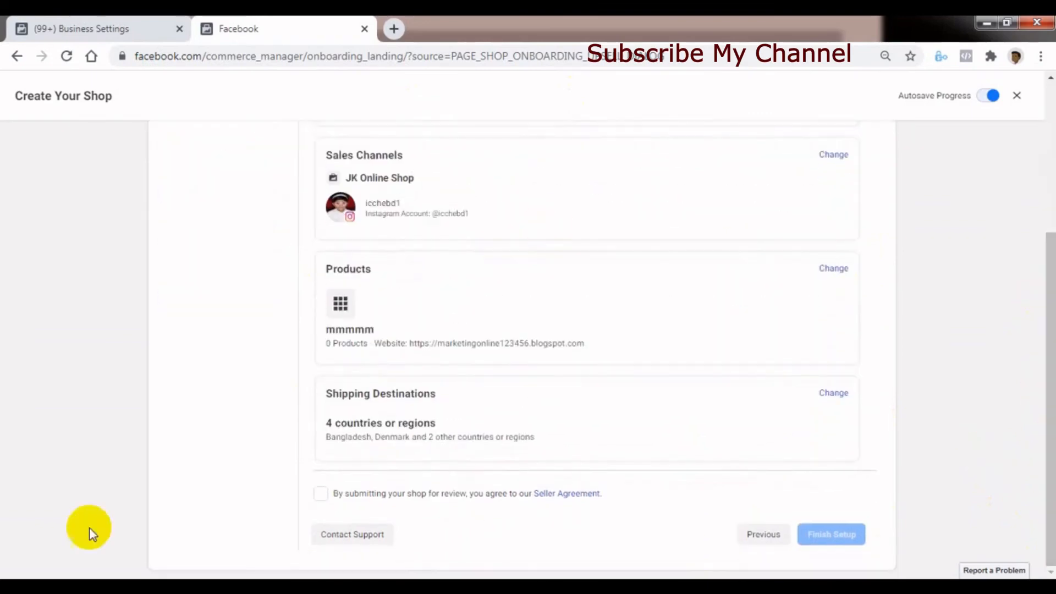
left_click(319, 495)
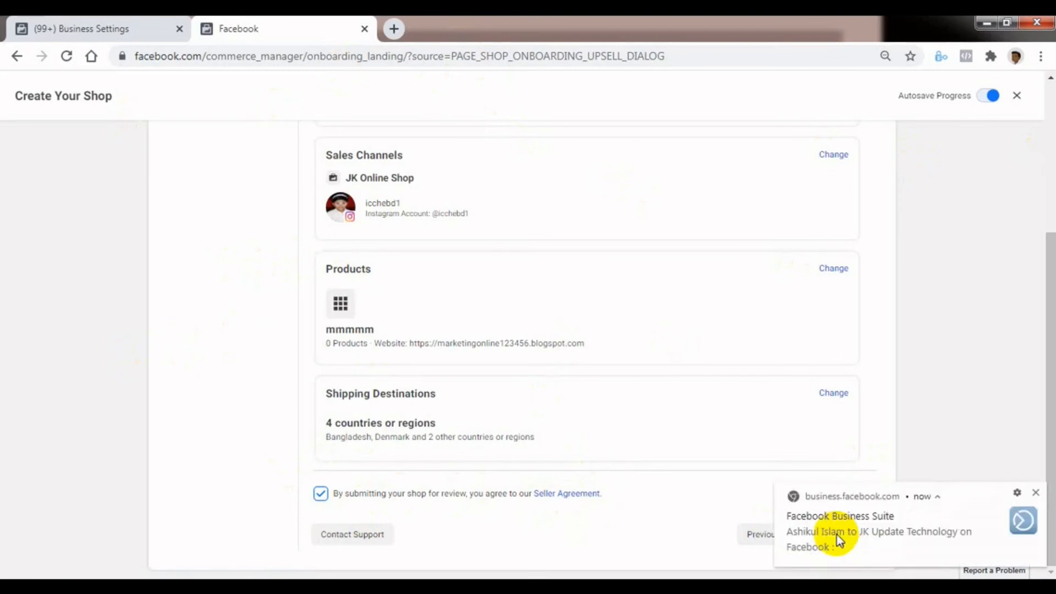
left_click(1035, 492)
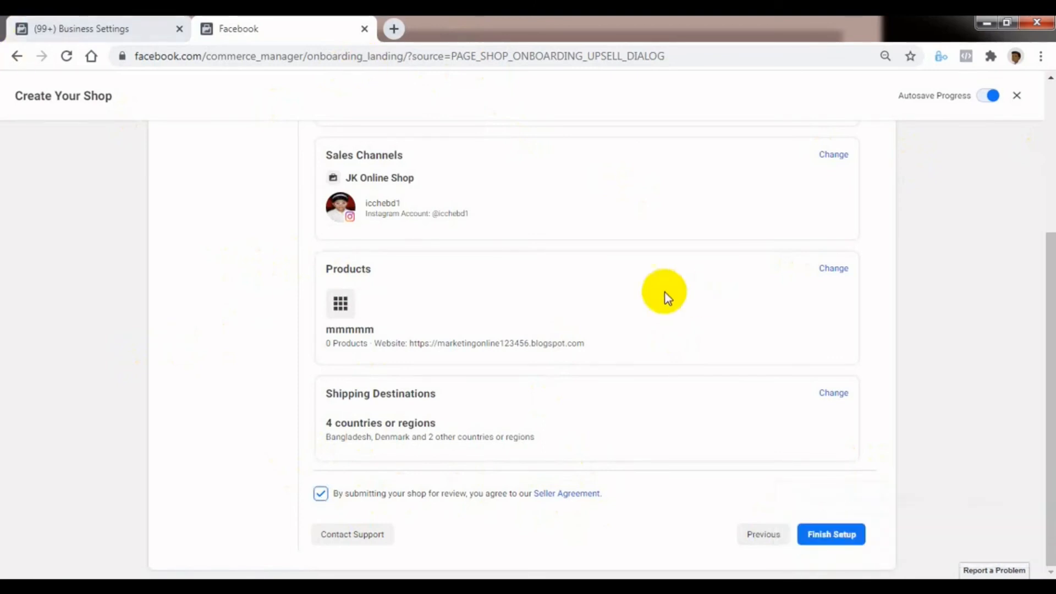
- Compare the shop overview with the verified domains listed in Business Settings
scroll(690, 544, "up", 3)
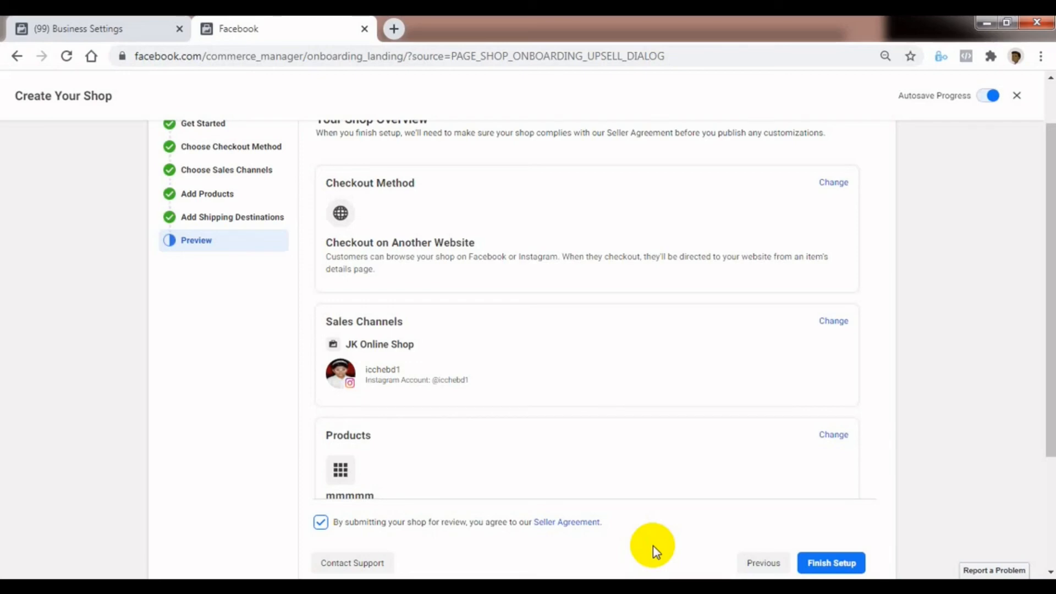
left_click(49, 29)
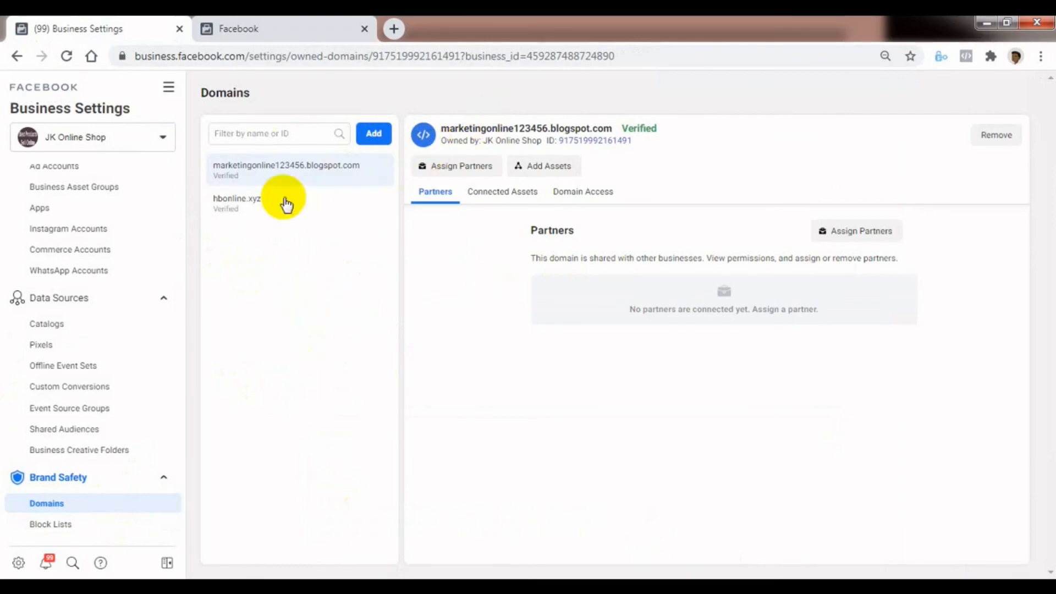
left_click(333, 19)
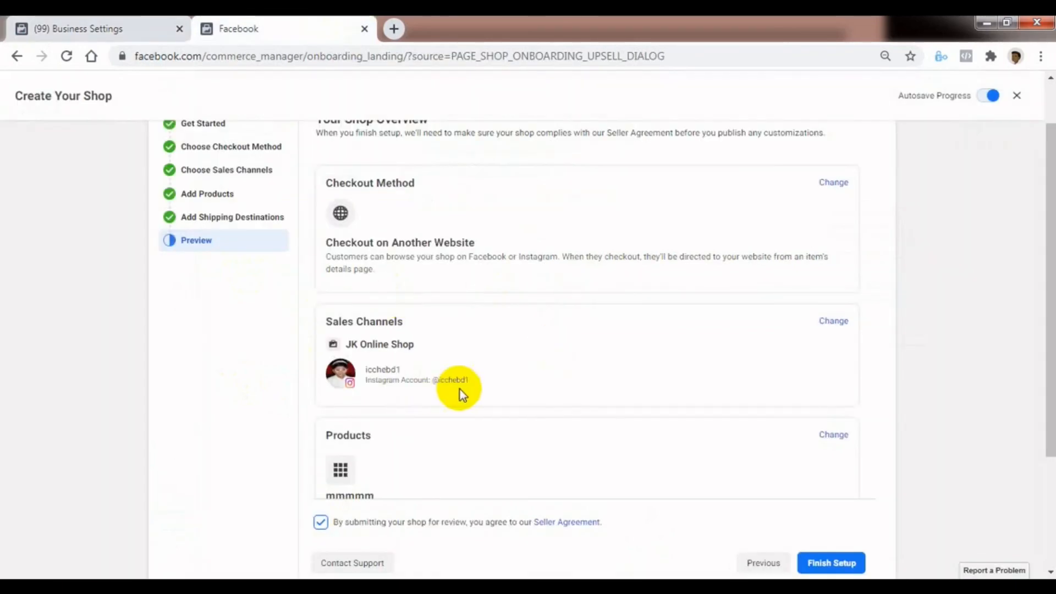
left_click(105, 30)
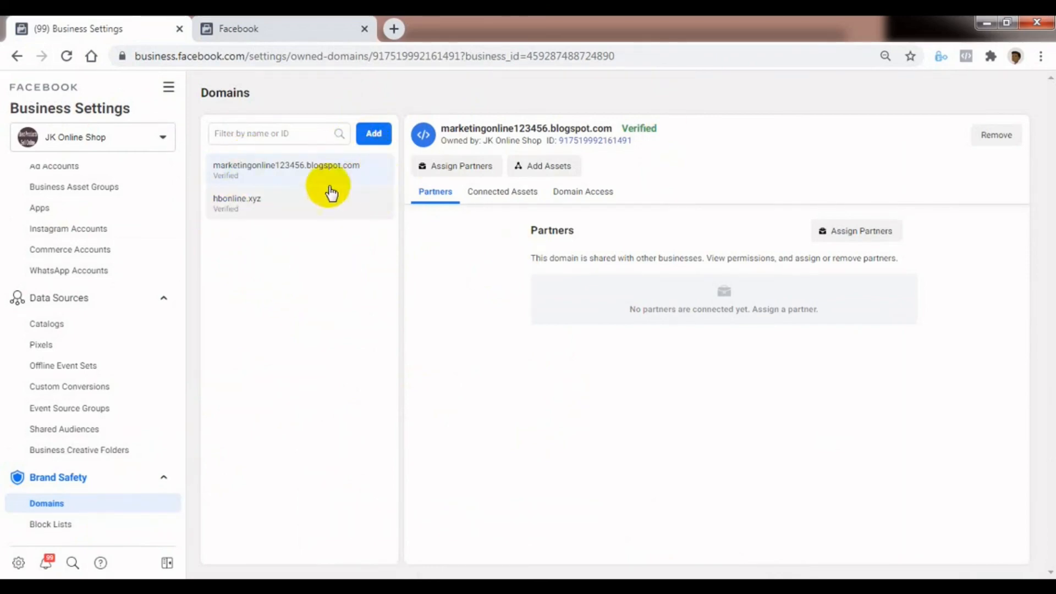
left_click(296, 28)
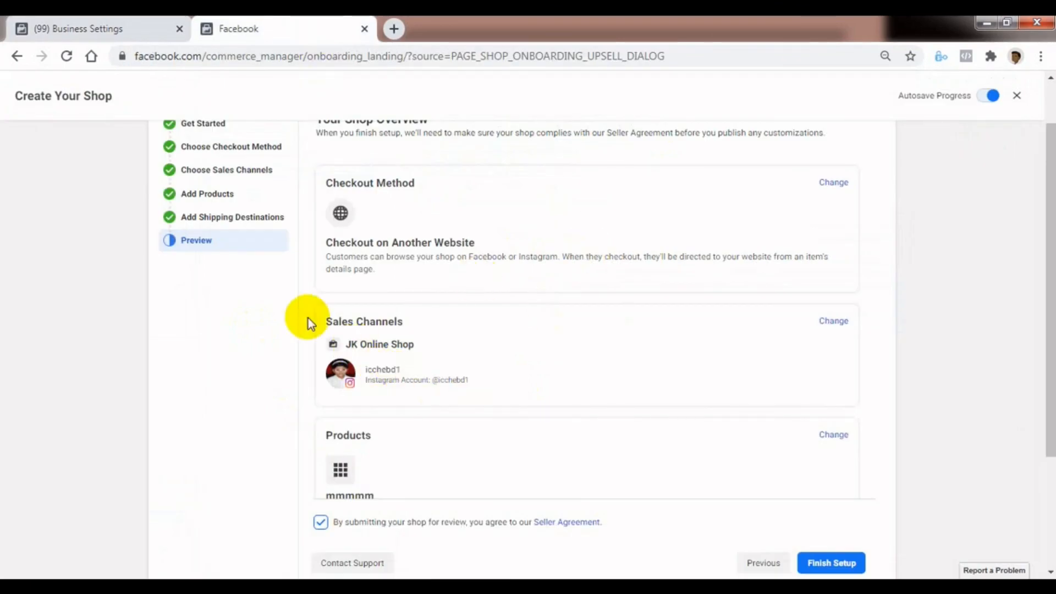
- Check the Instagram accounts in Business Settings against the sales channel in the shop overview
left_click(104, 29)
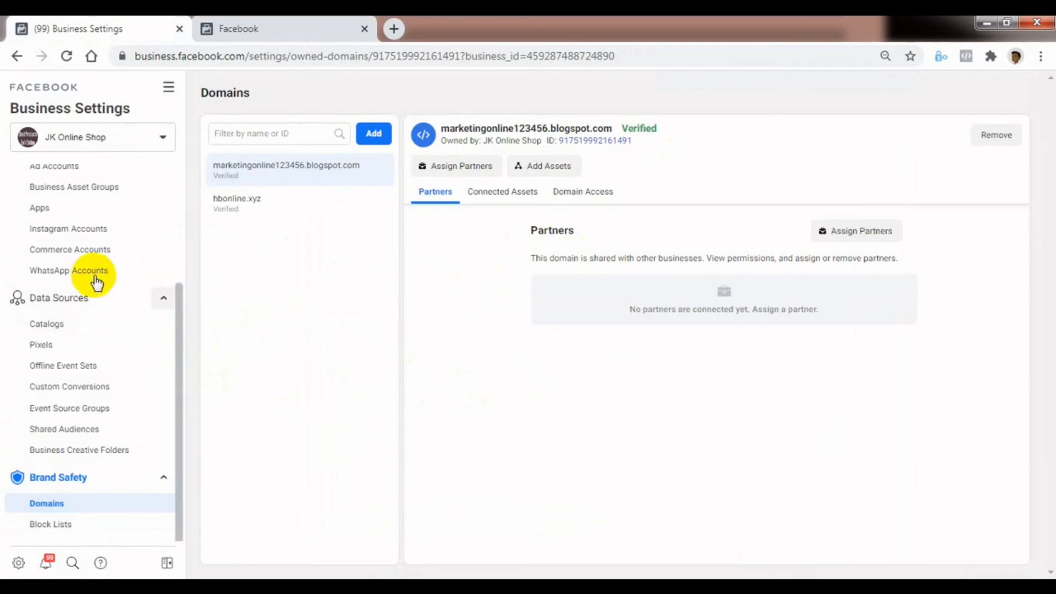
left_click(78, 238)
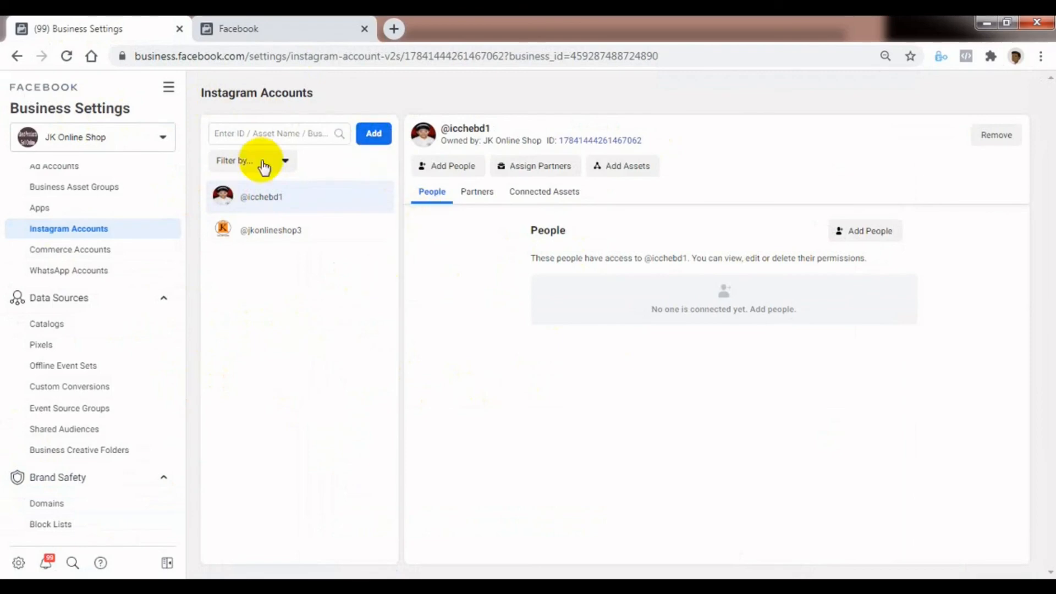
left_click(274, 30)
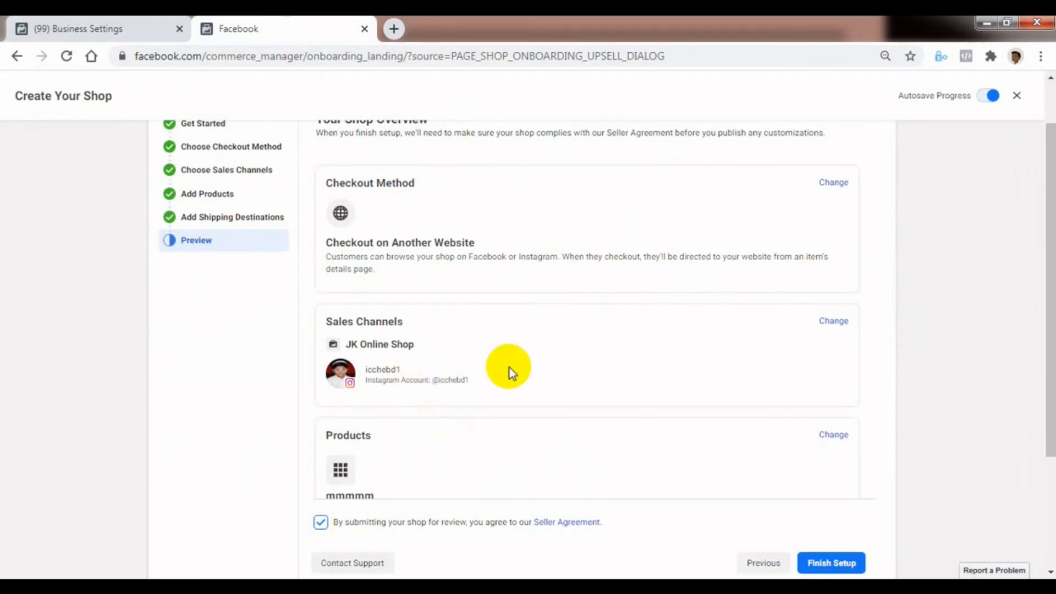
- Check the Facebook Pages listed in Business Settings against the sales channel in the shop overview
left_click(113, 30)
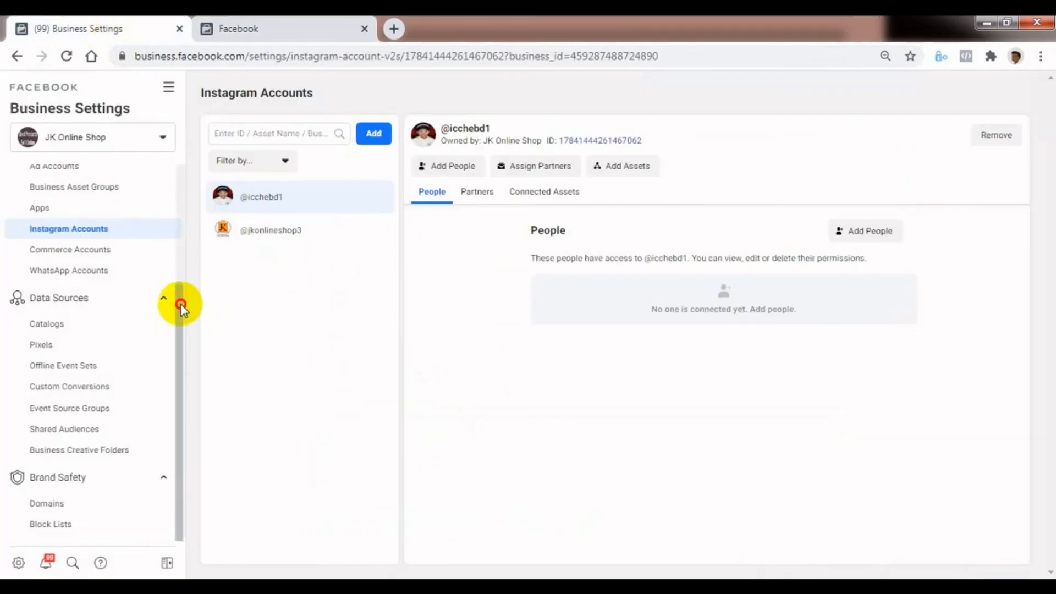
left_click_drag(180, 305, 184, 212)
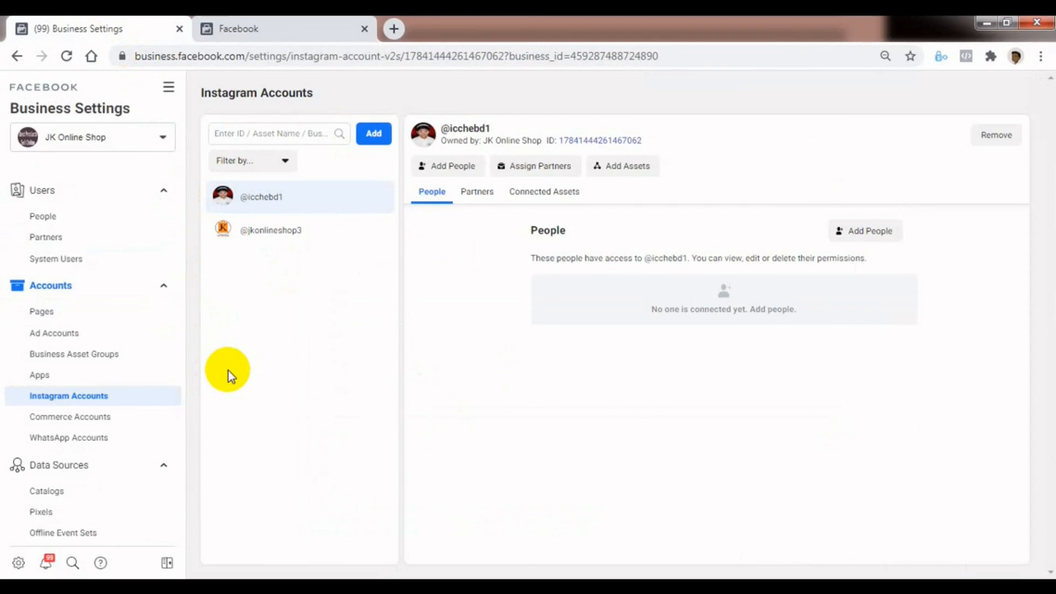
left_click(43, 314)
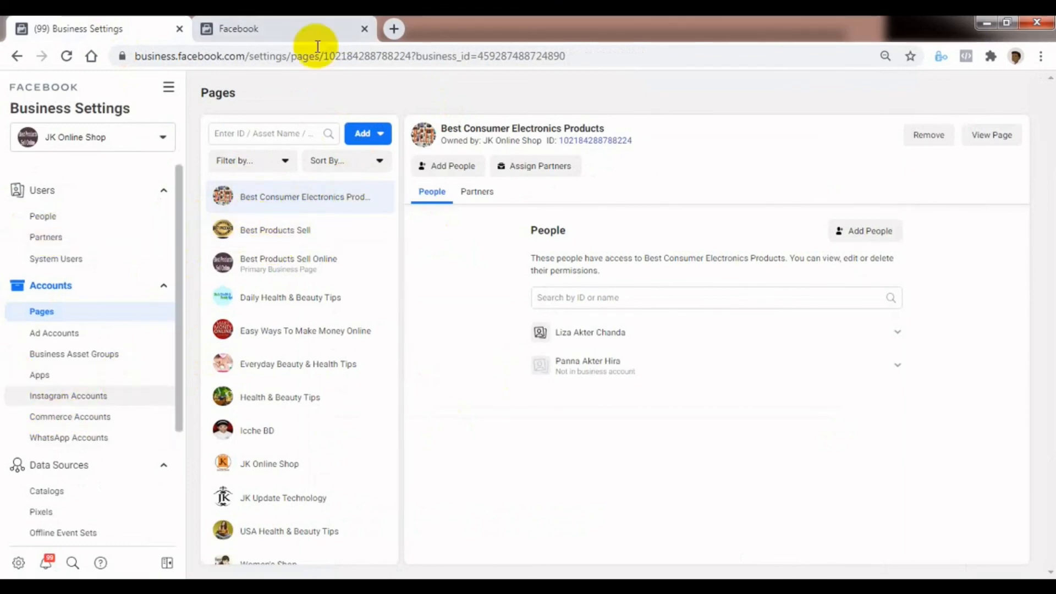
left_click(309, 32)
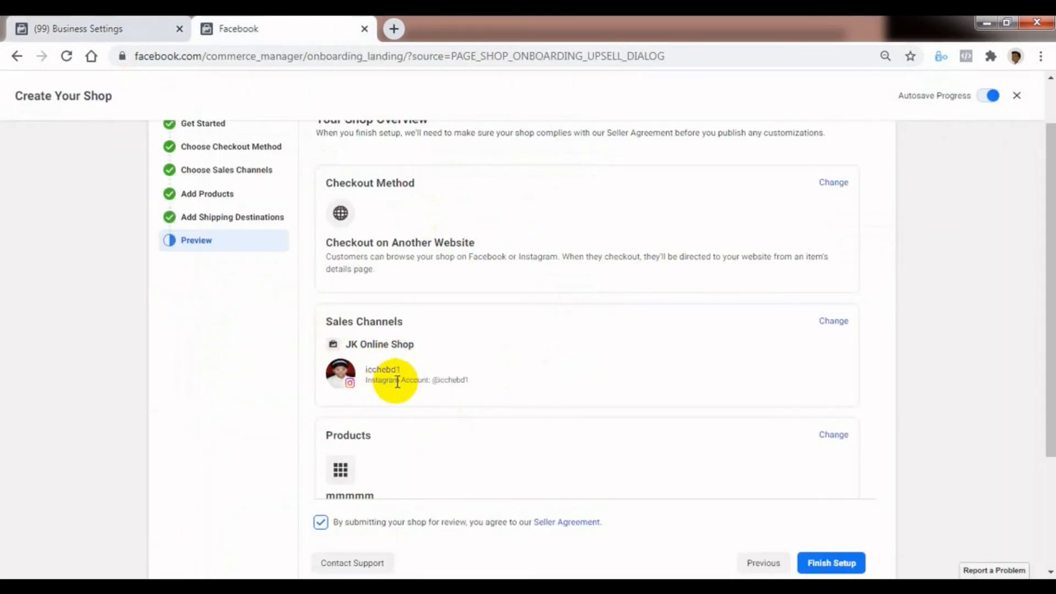
left_click(91, 28)
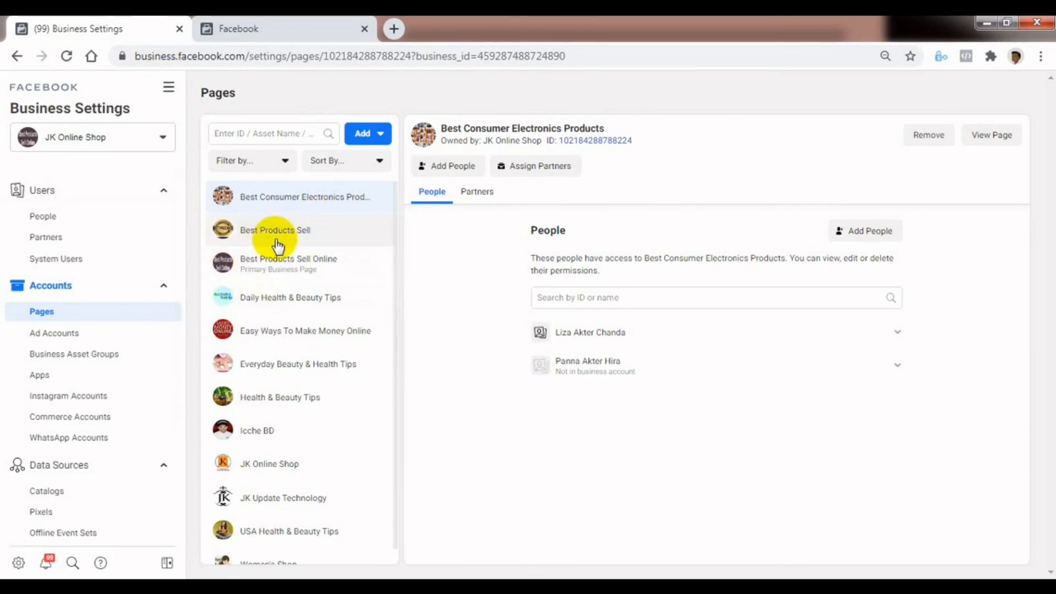
key("ctrl+Tab")
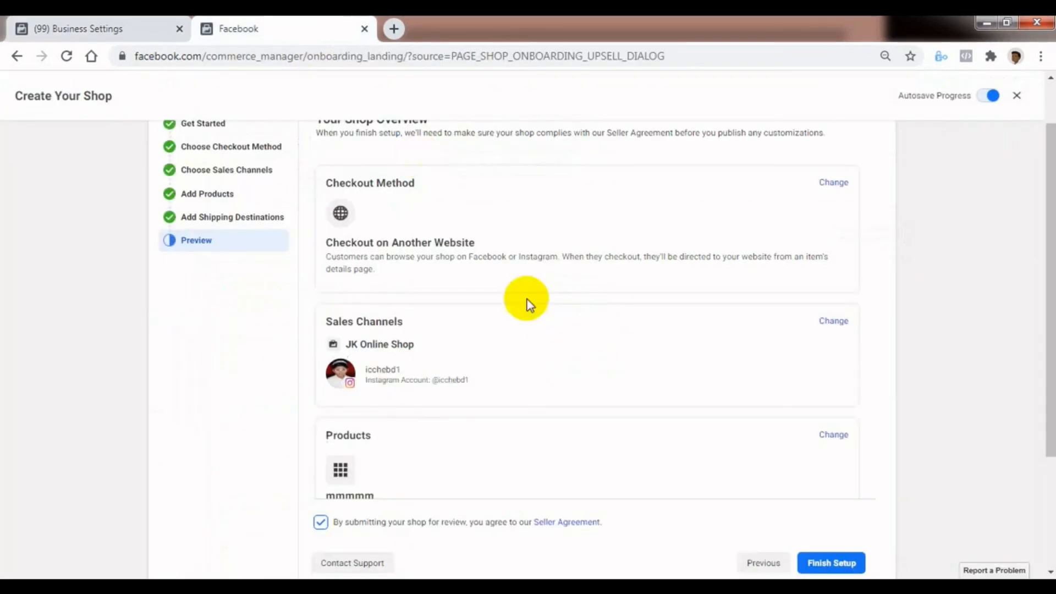
- Review the Instagram accounts and domains in Business Settings, and return to the shop overview
left_click(110, 27)
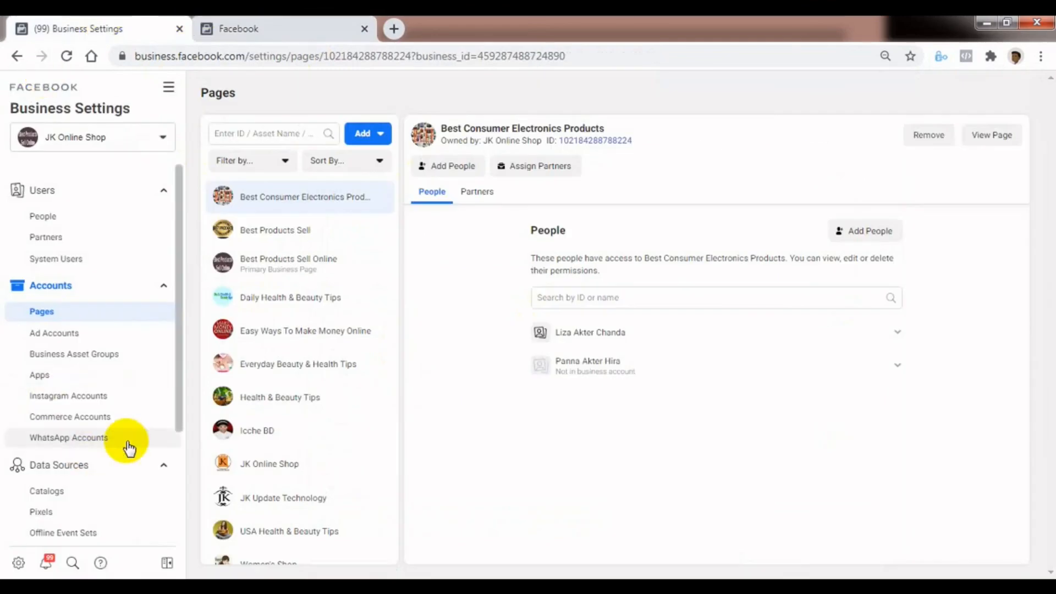
left_click(65, 397)
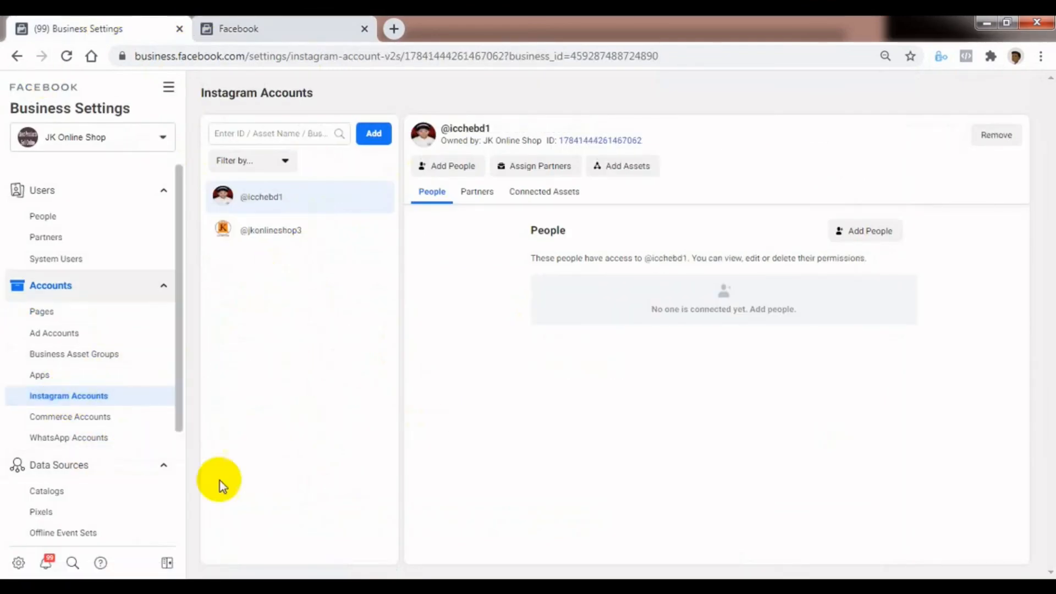
left_click_drag(177, 401, 178, 424)
scroll(177, 424, "down", 7)
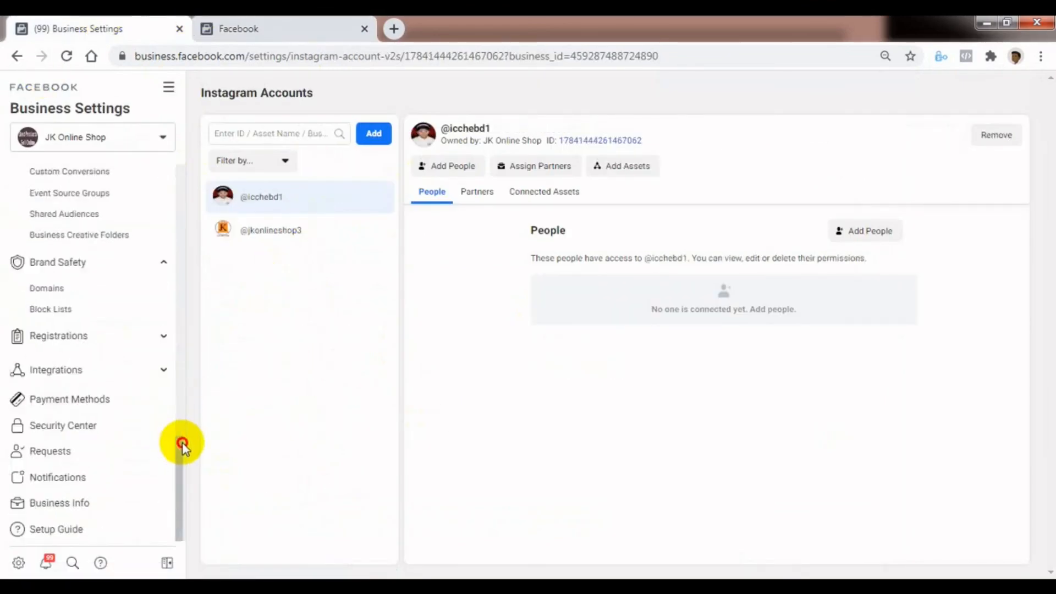
left_click(59, 295)
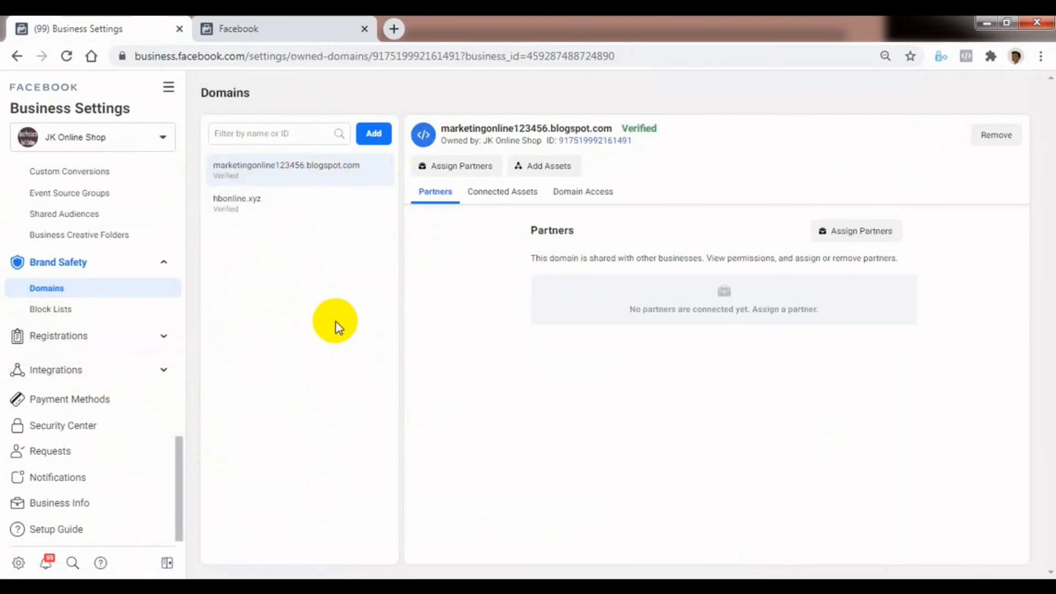
left_click(282, 25)
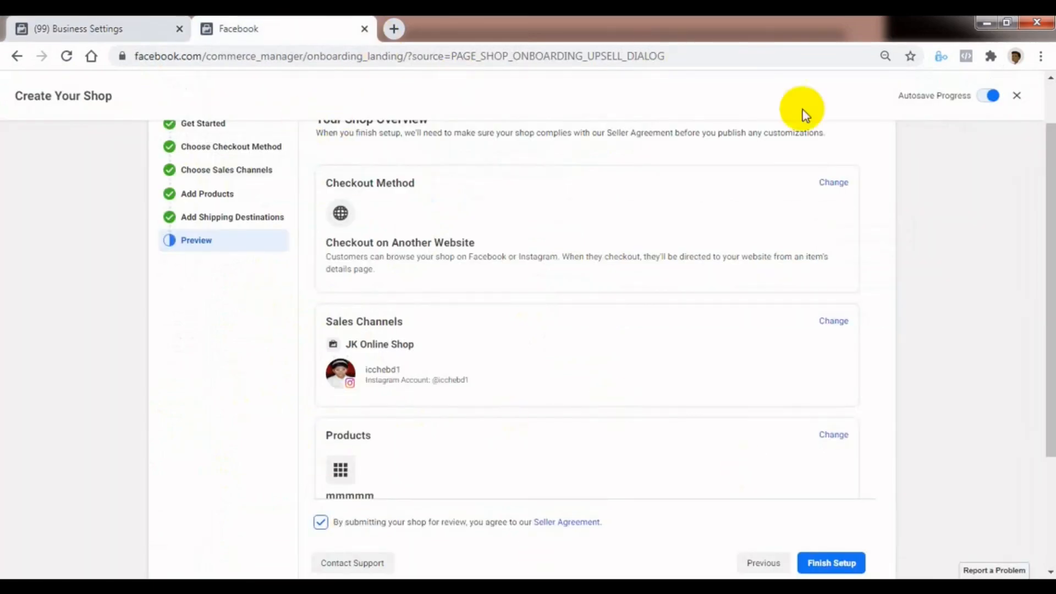